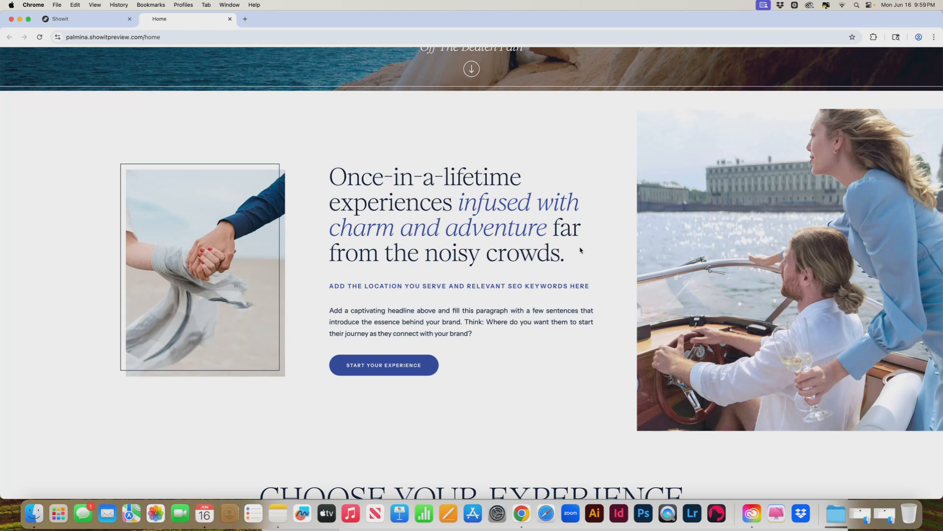
- Review the Palmina home page preview and highlight the italic phrase "infused with charm and adventure" in the intro headline
scroll(580, 250, "down", 10)
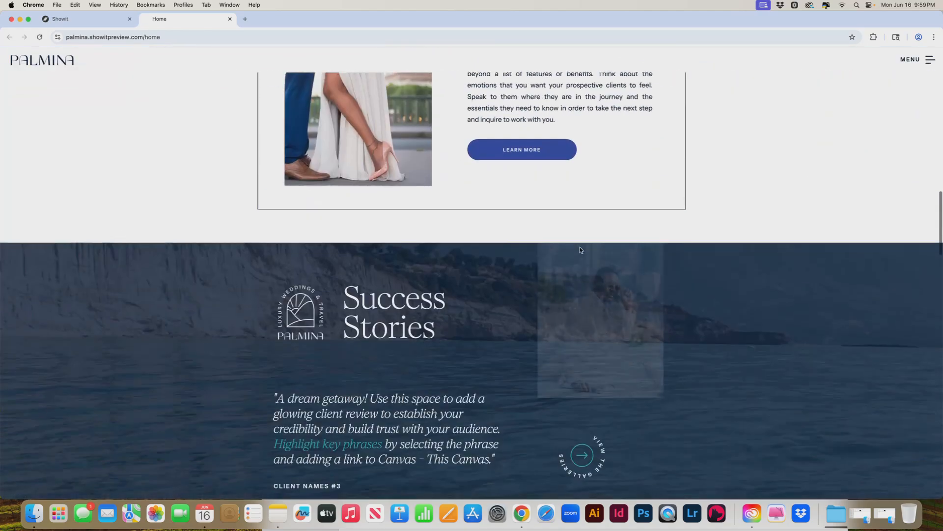
scroll(579, 247, "down", 5)
scroll(611, 249, "up", 2)
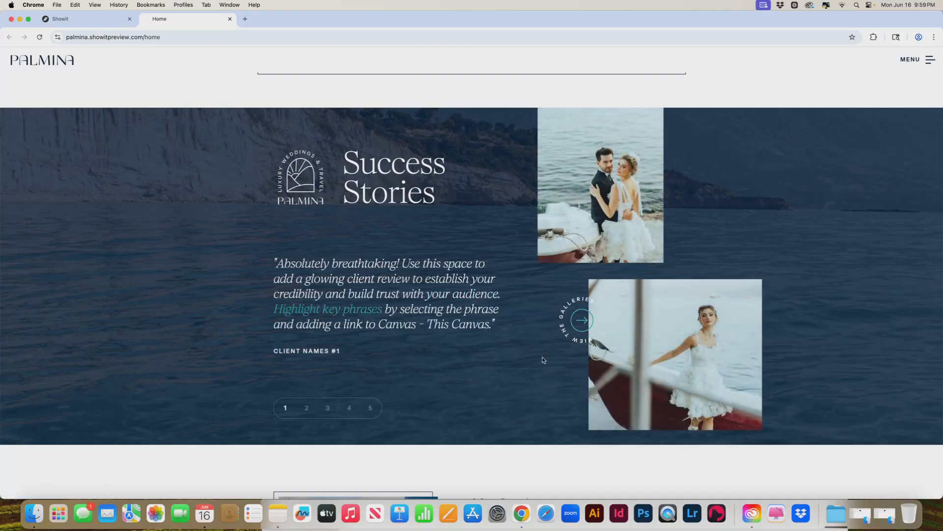
scroll(543, 360, "up", 10)
scroll(708, 301, "up", 15)
scroll(711, 301, "up", 1)
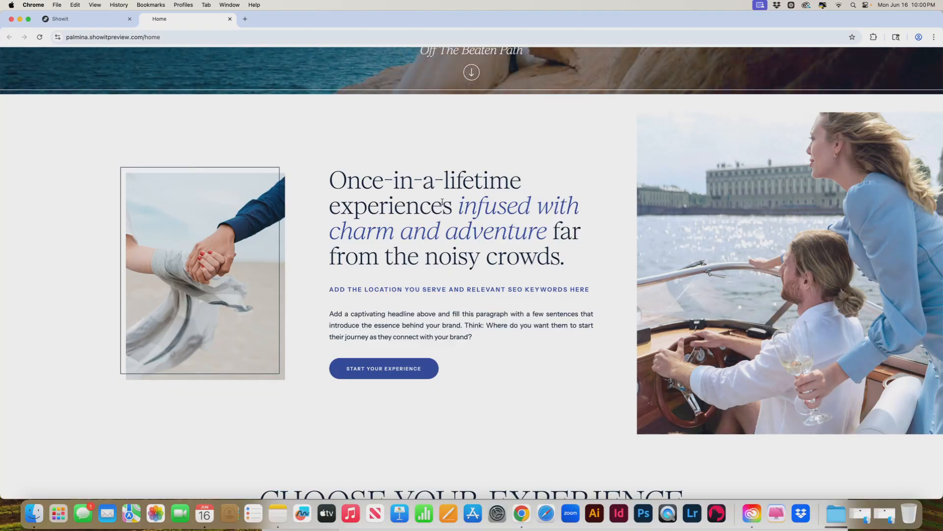
left_click_drag(462, 205, 560, 231)
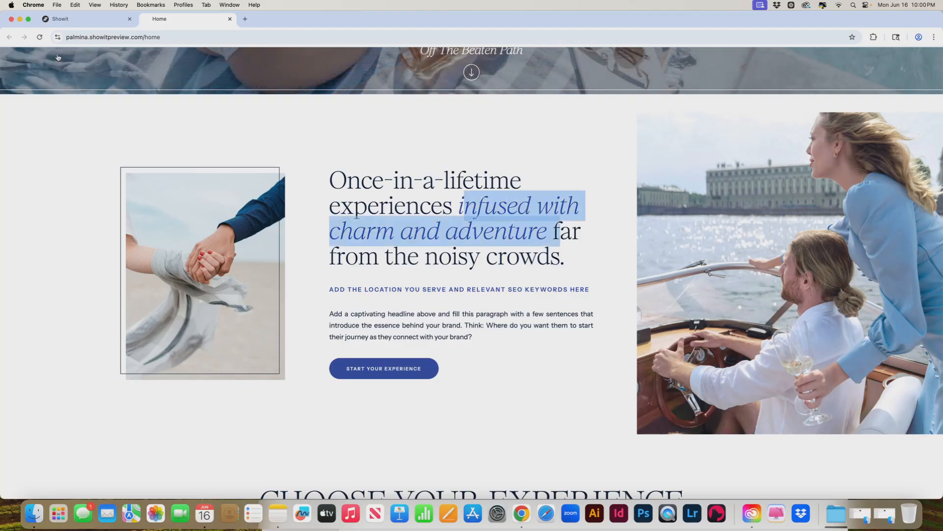
- Switch to the Showit editor and examine the italic title's font-family and color rules in the Home page's custom CSS
left_click(60, 19)
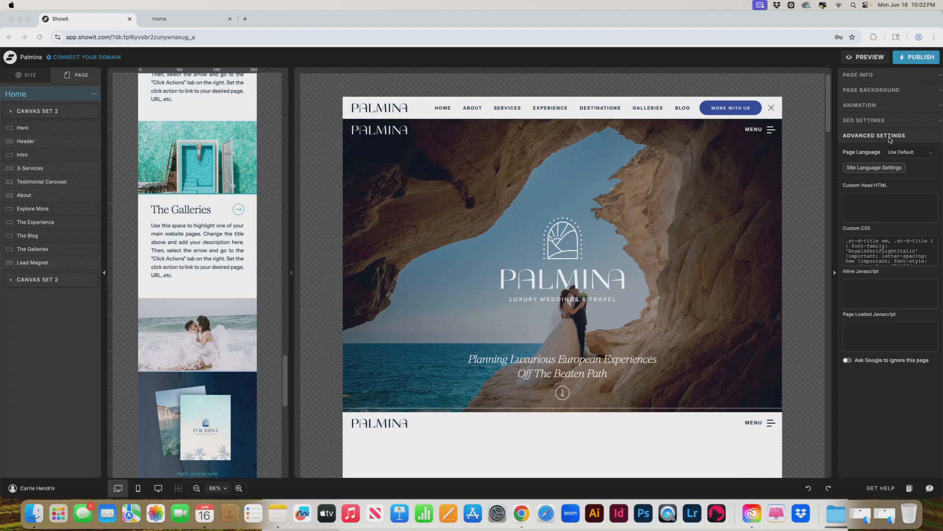
scroll(714, 235, "down", 10)
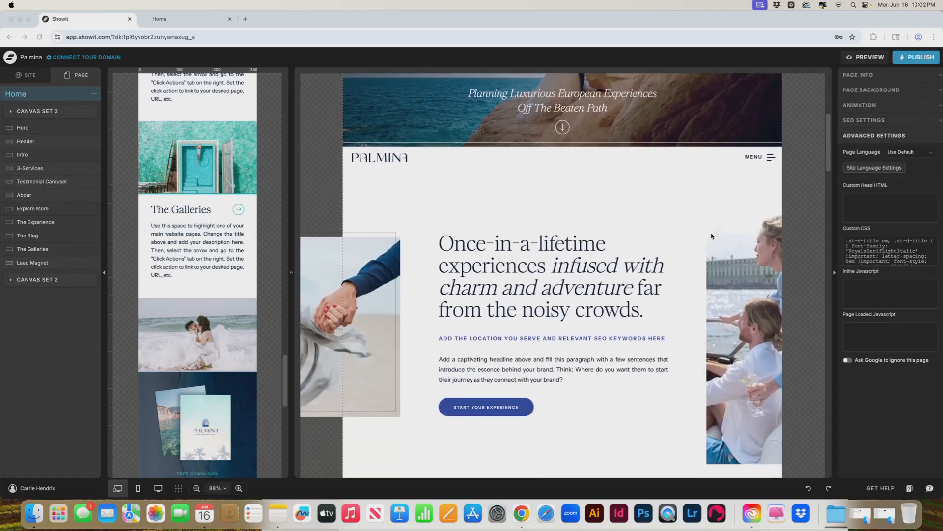
scroll(711, 236, "down", 2)
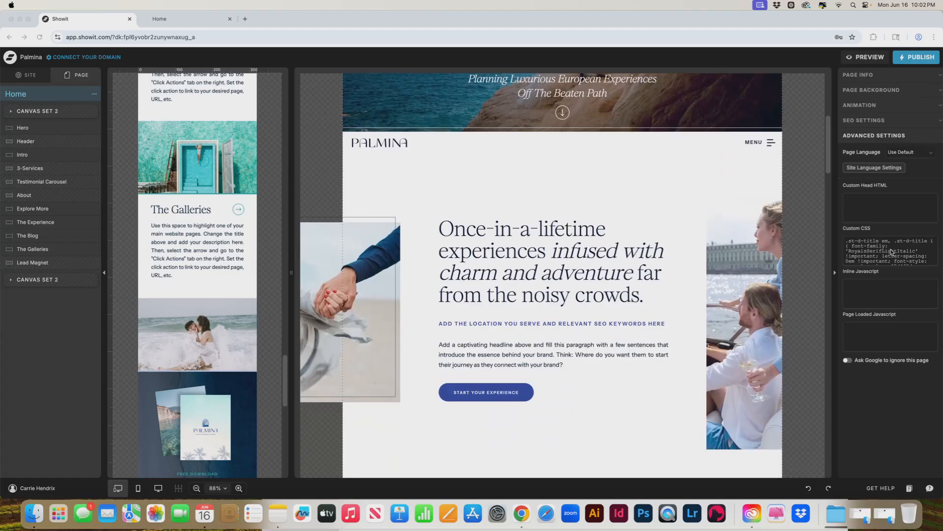
left_click(874, 249)
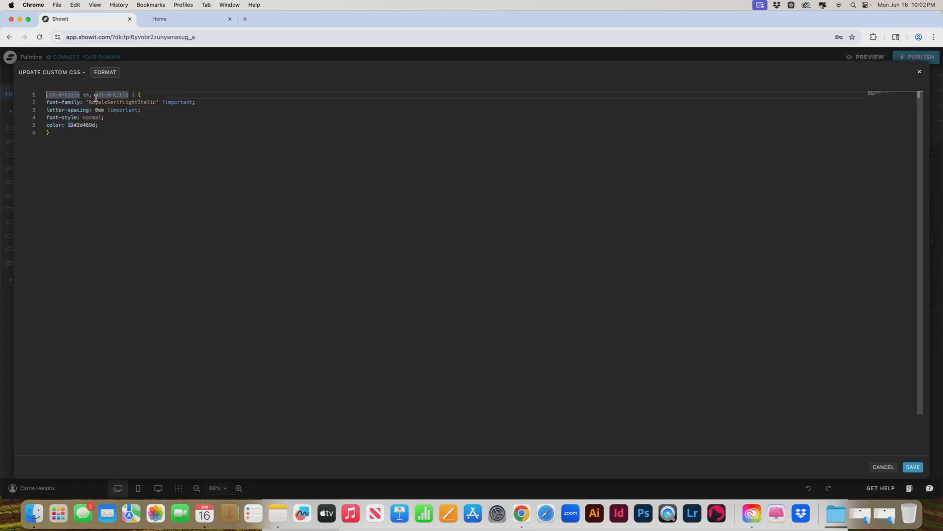
left_click(71, 126)
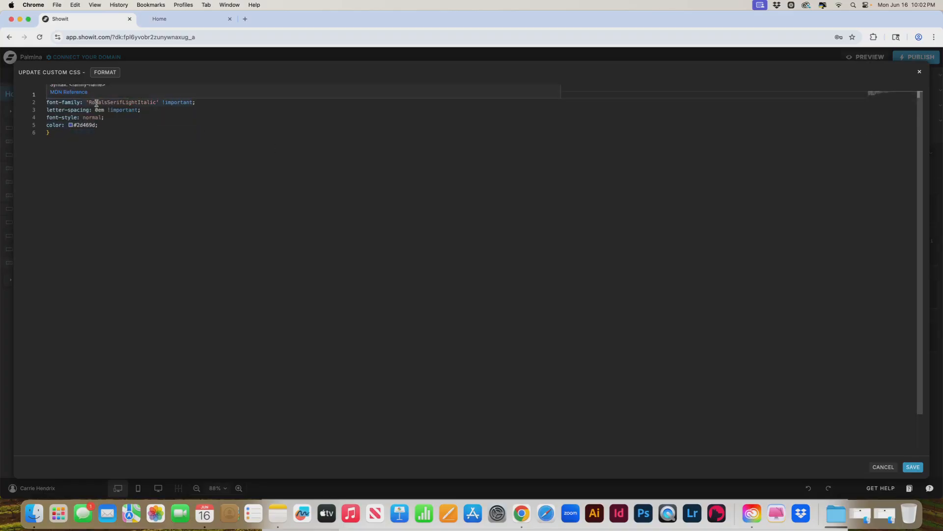
left_click_drag(89, 102, 155, 102)
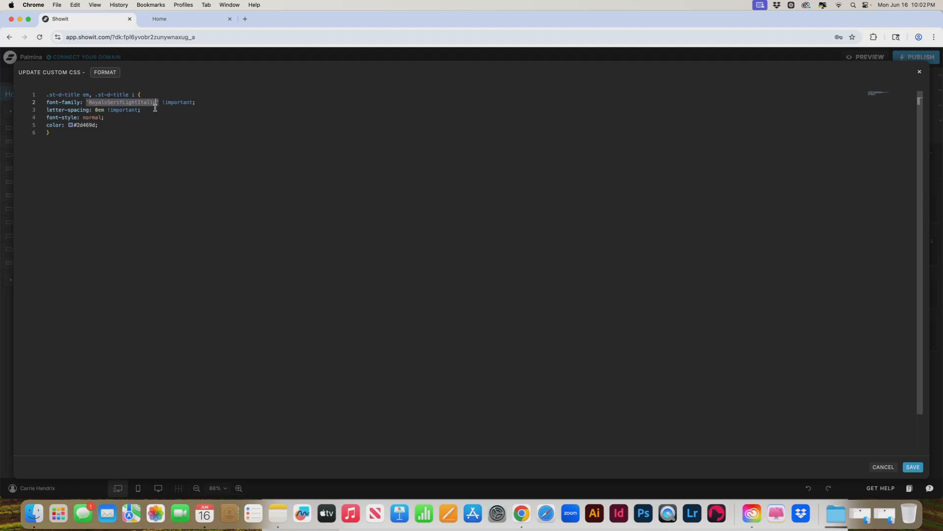
left_click(152, 103)
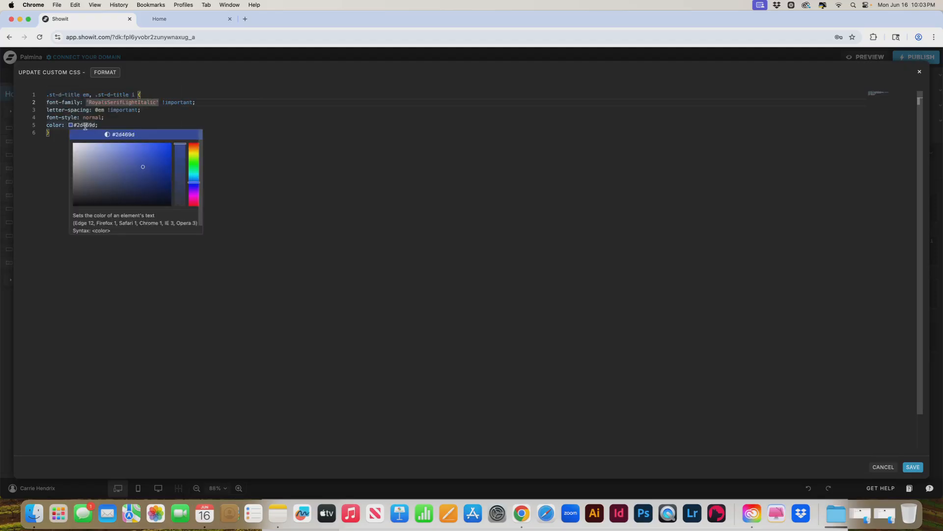
left_click(917, 74)
- Check the hex codes of palette colors 2 and 3 in the site's design settings, leaving them as they are
left_click(28, 75)
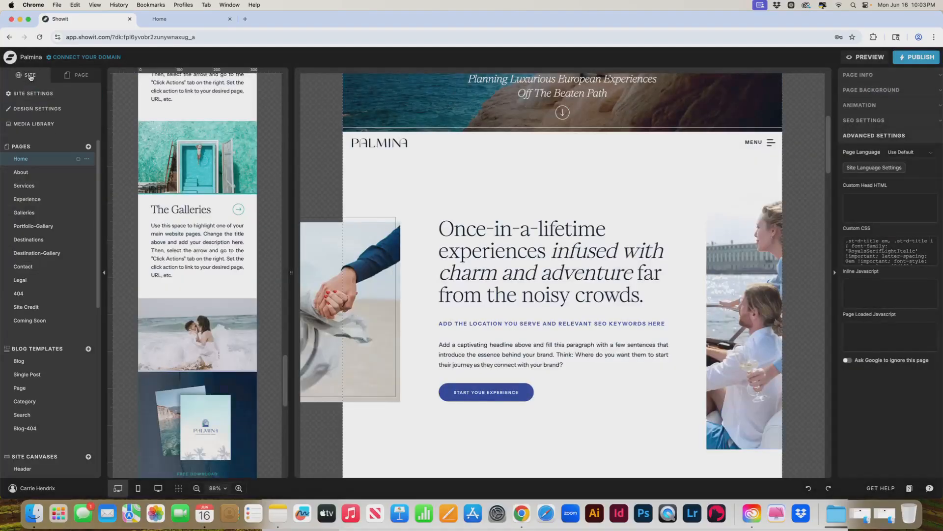
left_click(53, 110)
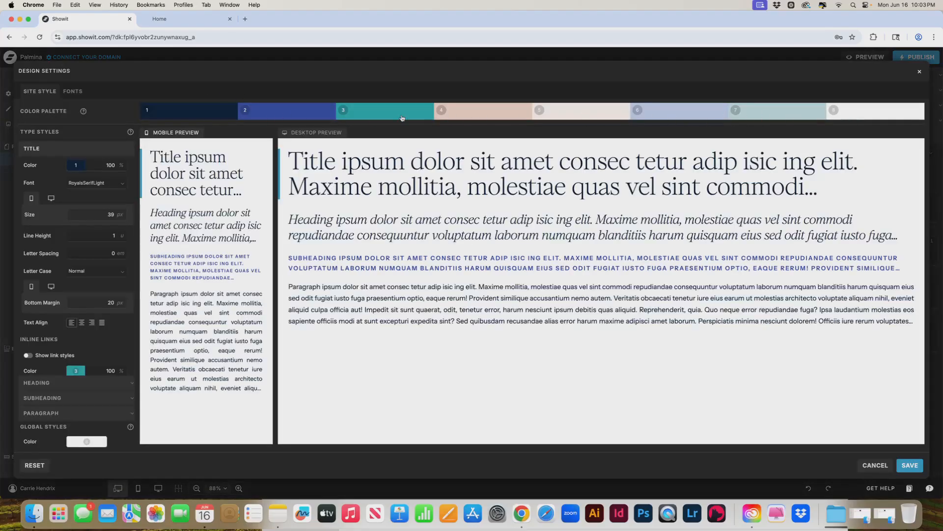
left_click(290, 114)
left_click(259, 216)
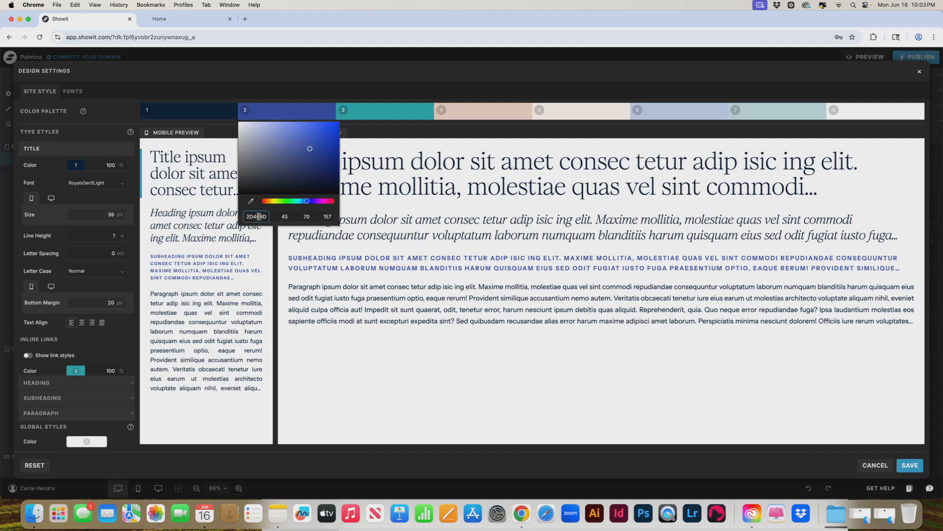
left_click(367, 116)
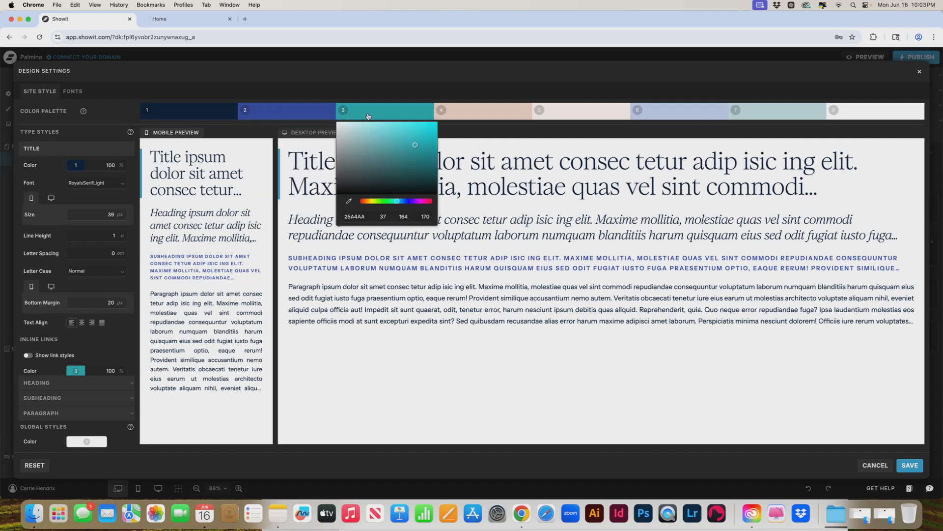
left_click(355, 216)
double_click(354, 216)
left_click(919, 72)
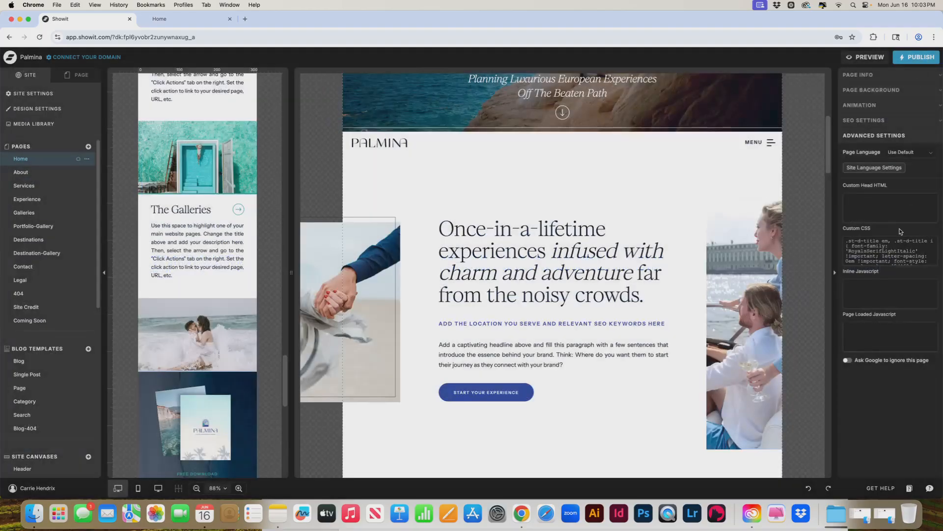
- Reopen the Home page's custom CSS and examine where the italic text's color code is set
left_click(880, 259)
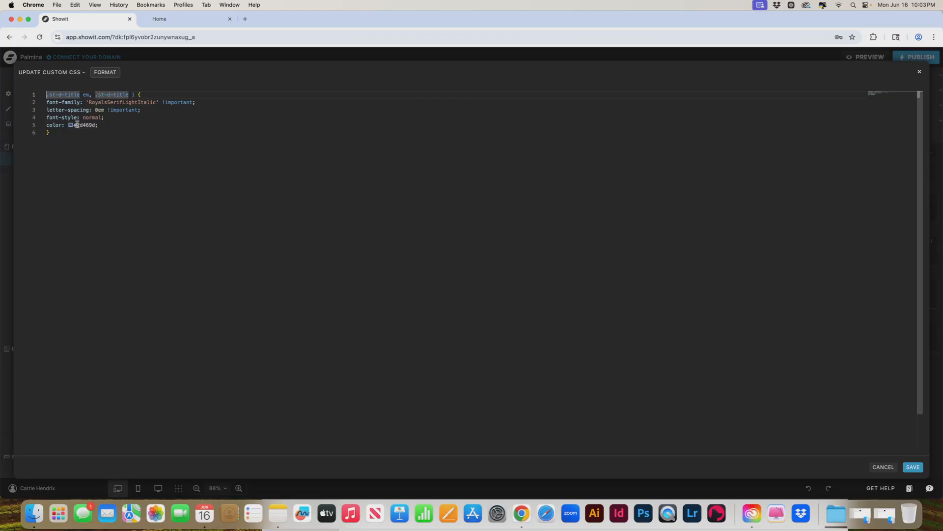
mouse_move(85, 126)
left_click(920, 72)
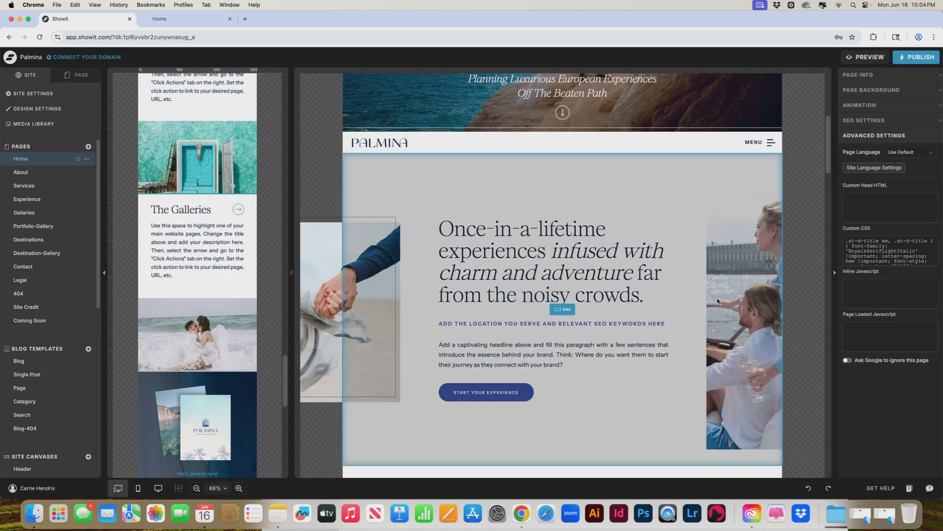
- Look over the Choose Your Experience and Success Stories sections on the Home page's desktop layout
scroll(673, 332, "down", 3)
scroll(673, 332, "down", 5)
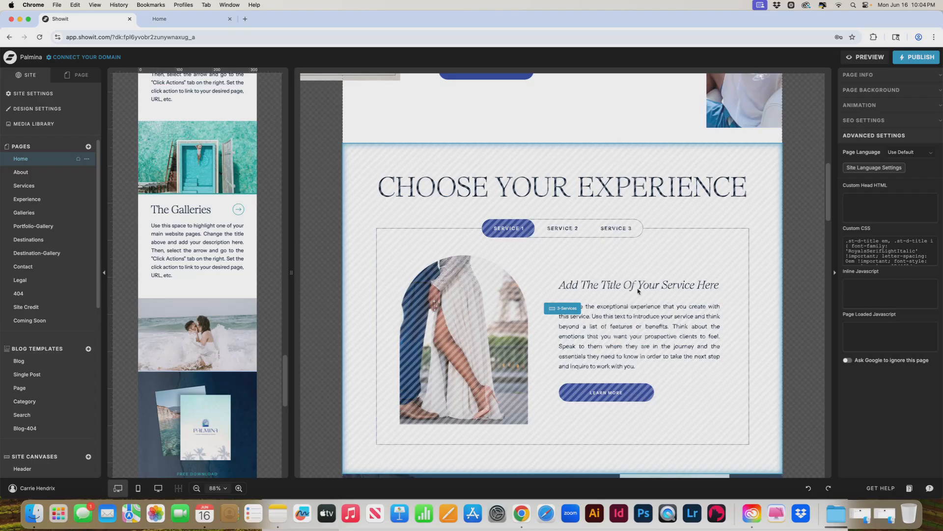
scroll(620, 291, "down", 6)
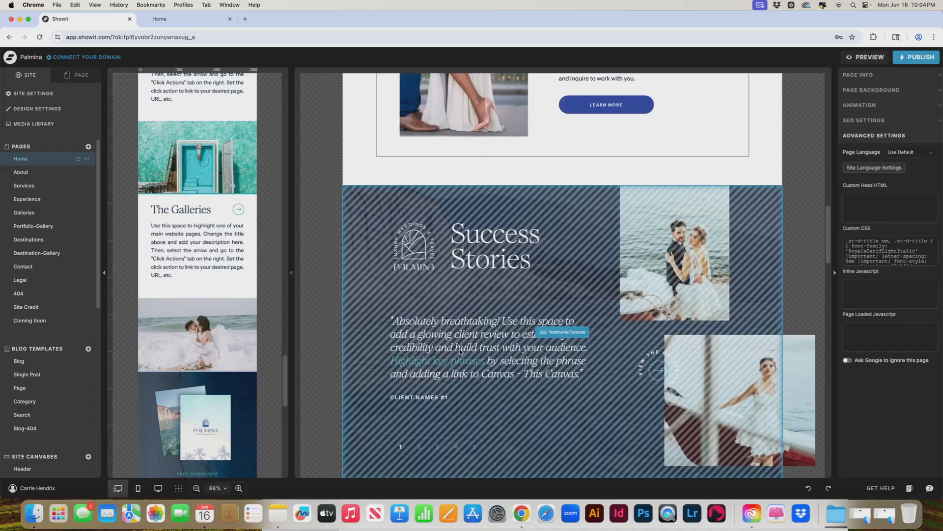
scroll(461, 351, "up", 3)
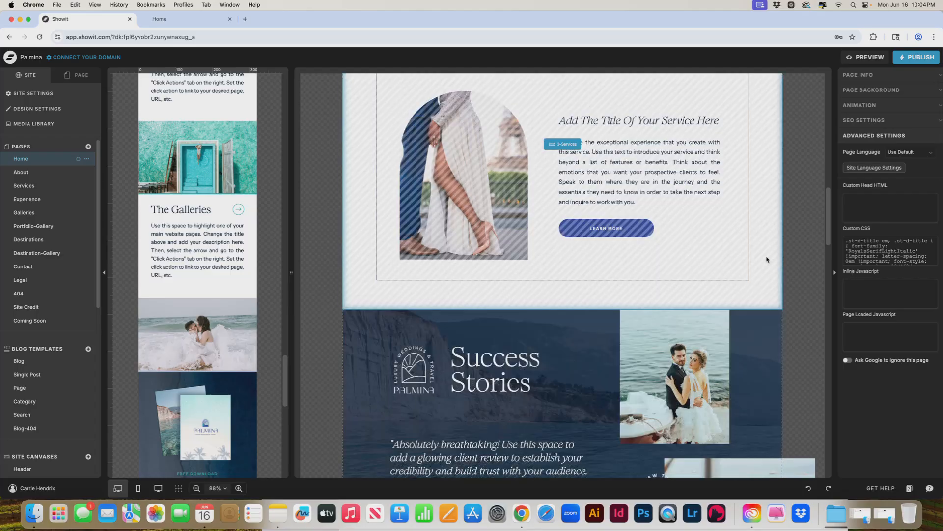
scroll(767, 259, "up", 4)
scroll(766, 260, "up", 4)
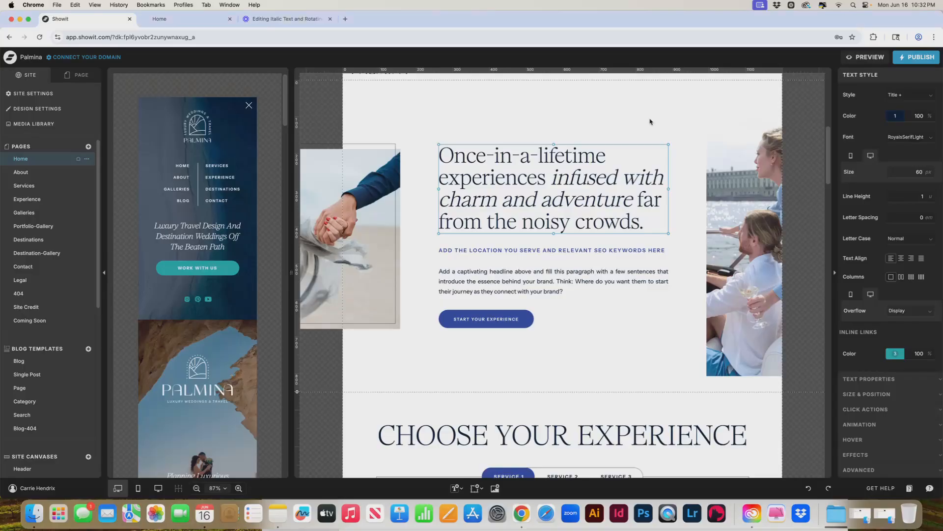
- Remove the italics from "infused with charm and adventure" in the desktop intro headline
double_click(530, 177)
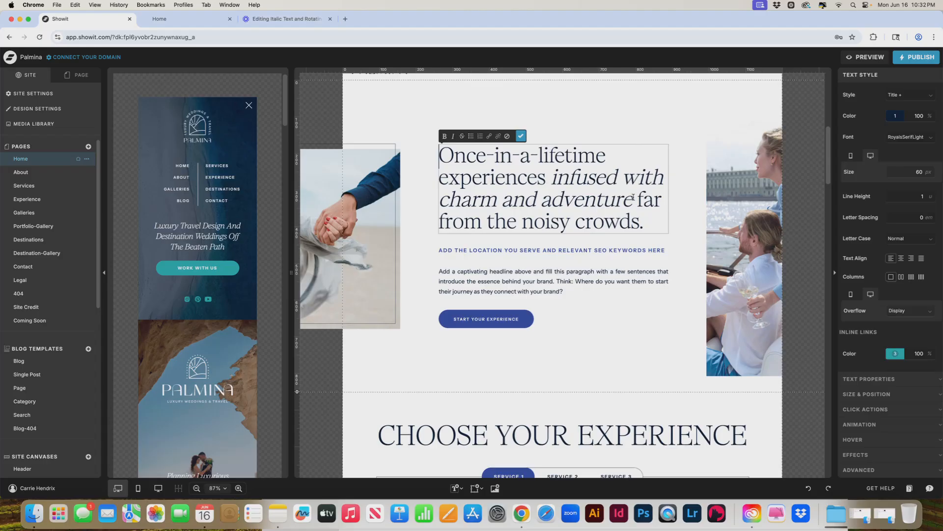
double_click(579, 177)
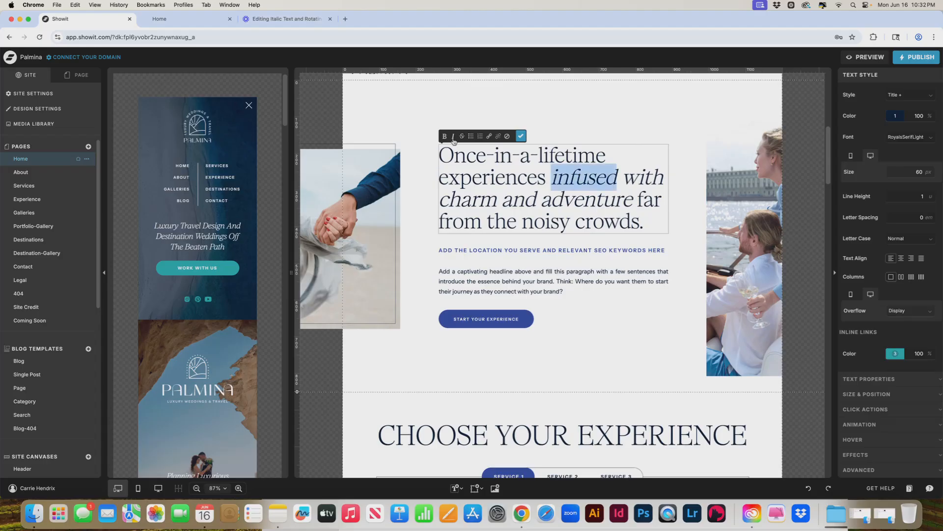
left_click(589, 174)
left_click_drag(556, 177, 633, 199)
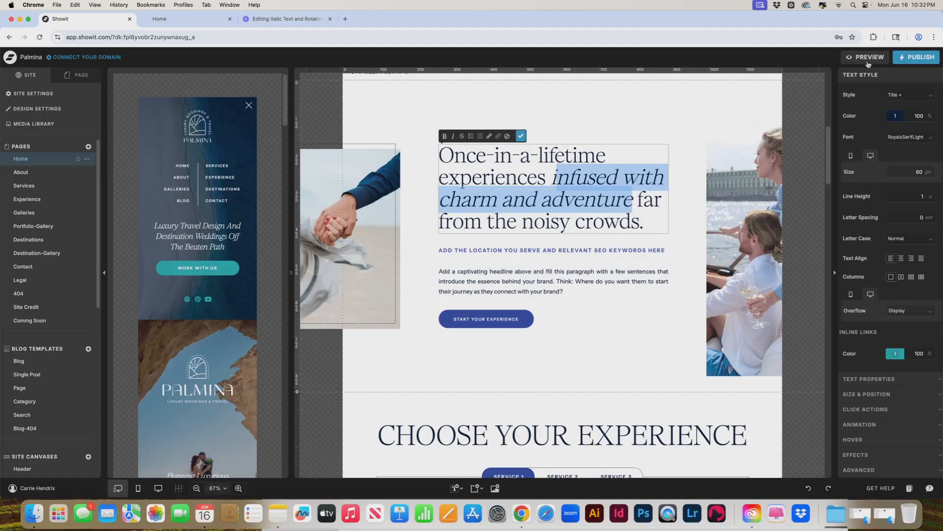
left_click_drag(547, 180, 637, 197)
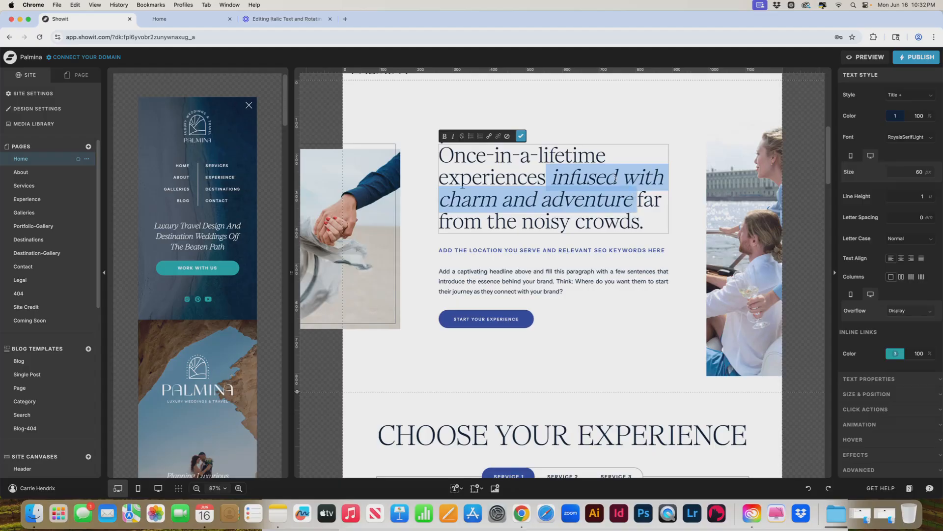
left_click(453, 136)
left_click(609, 187)
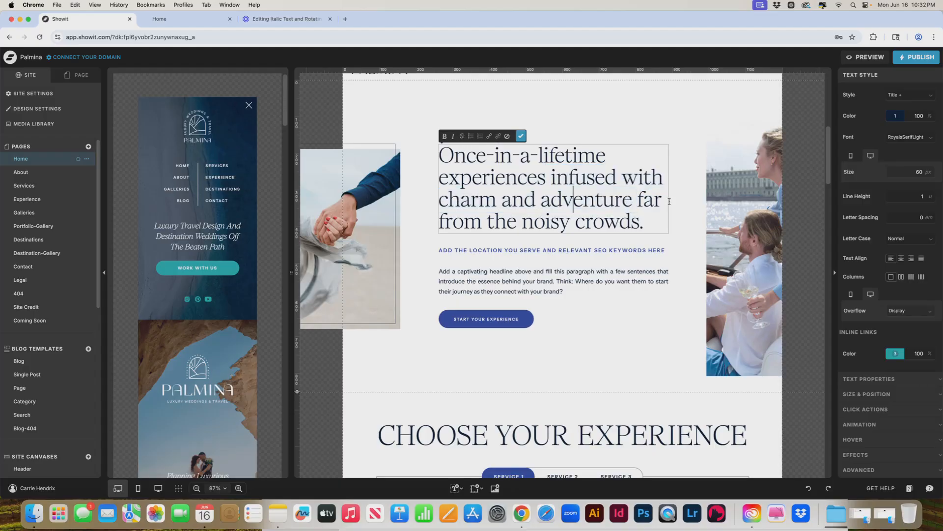
- Italicize the word "experiences" in the intro headline, finish the text edit, and generate a site preview
double_click(498, 180)
left_click(453, 137)
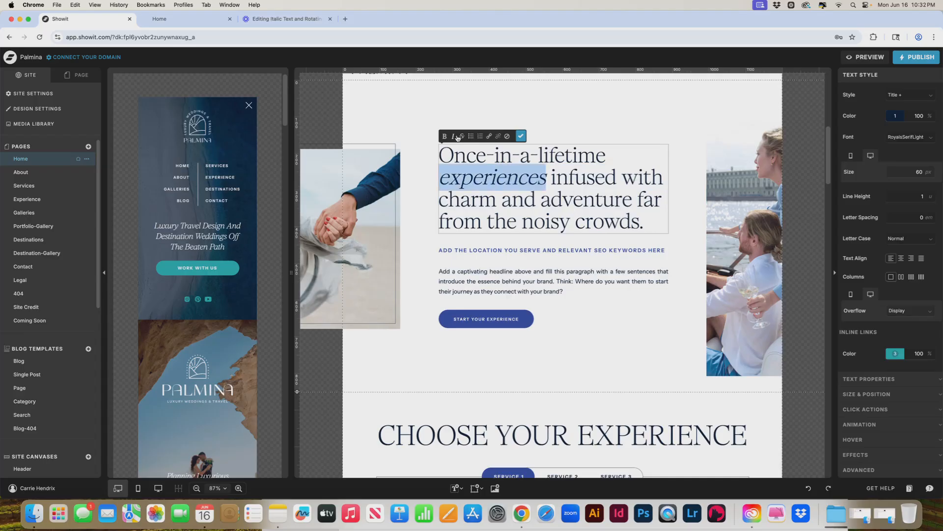
left_click(519, 137)
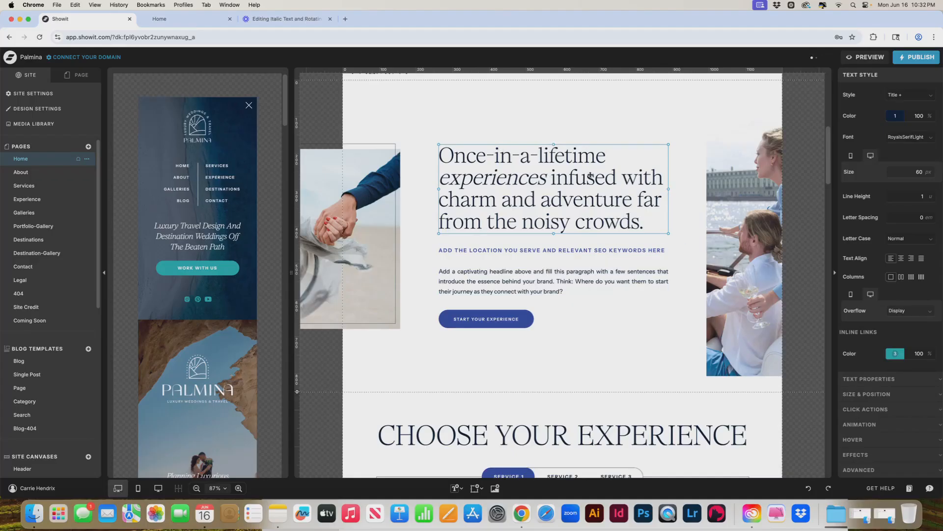
double_click(557, 168)
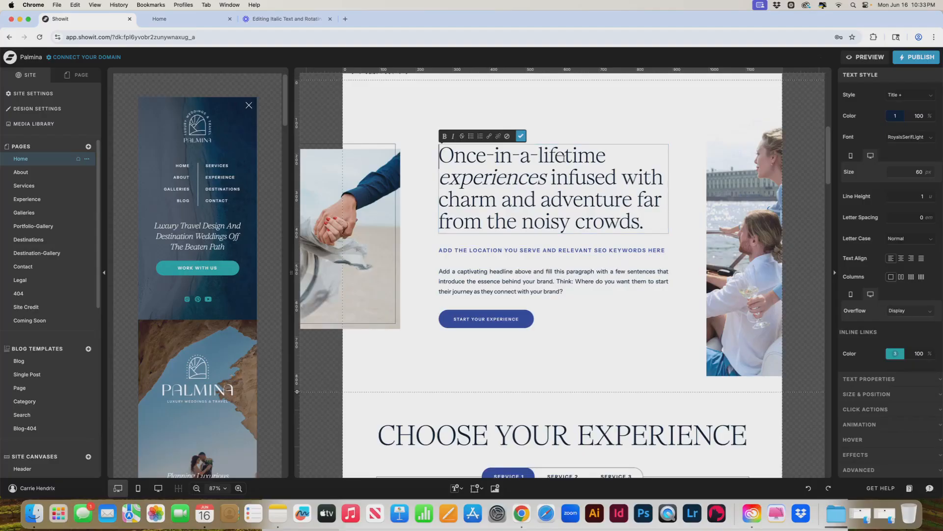
left_click(521, 136)
left_click(868, 57)
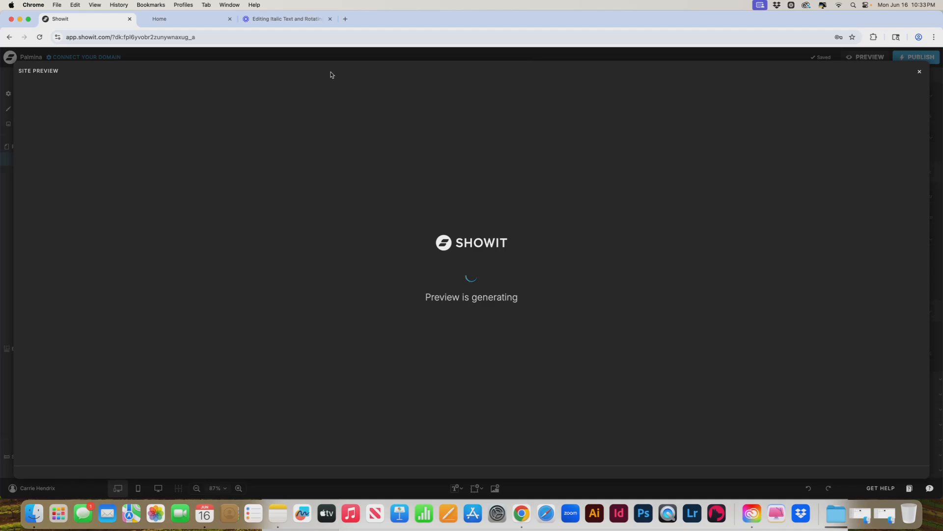
- Open the Testimonial Carousel canvas on the Home page and select its rotating text embed around the arrow icon
left_click(120, 75)
scroll(561, 228, "down", 10)
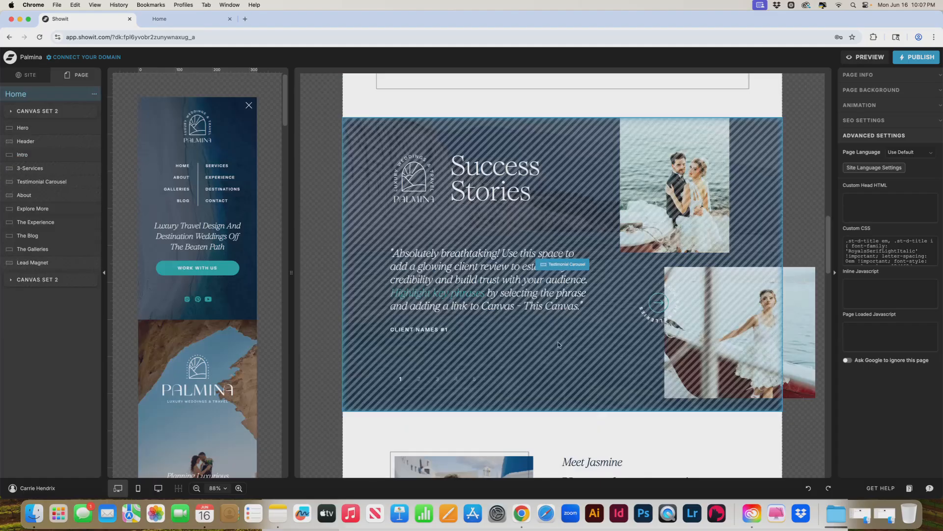
left_click(554, 263)
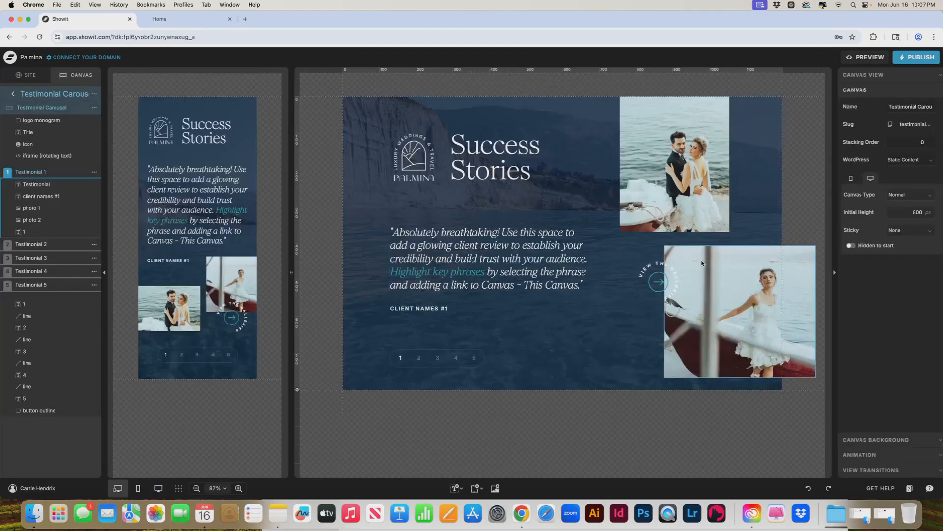
left_click(657, 267)
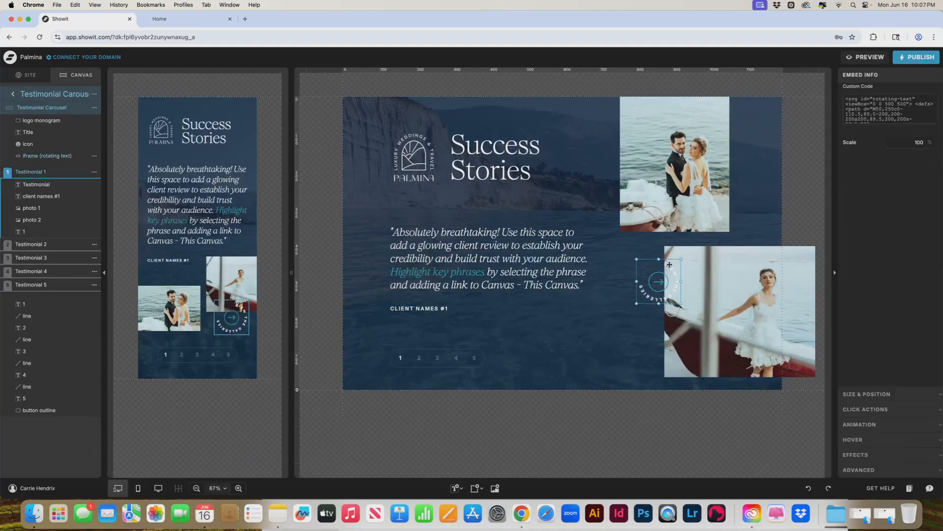
- Highlight the "View the Galleries" wording in the rotating text embed's code, then close the code without editing it
double_click(669, 265)
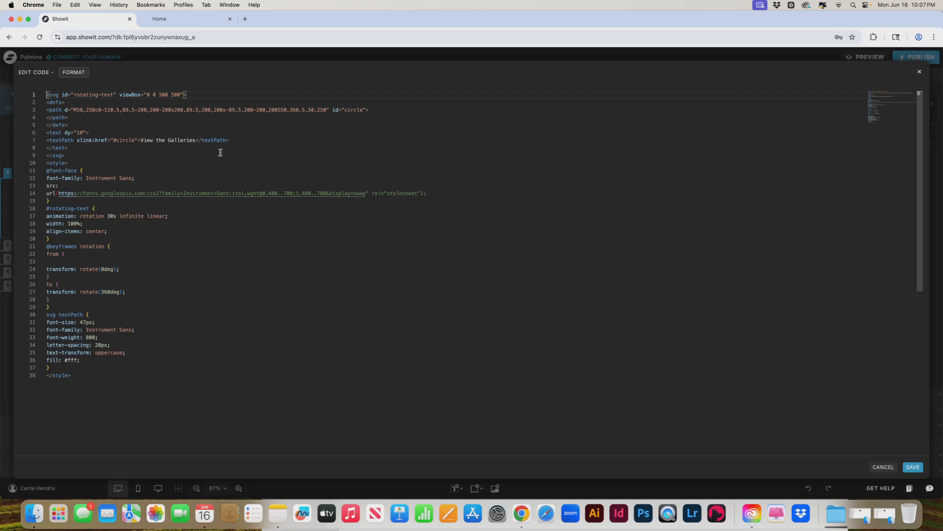
left_click(142, 140)
left_click_drag(142, 140, 196, 143)
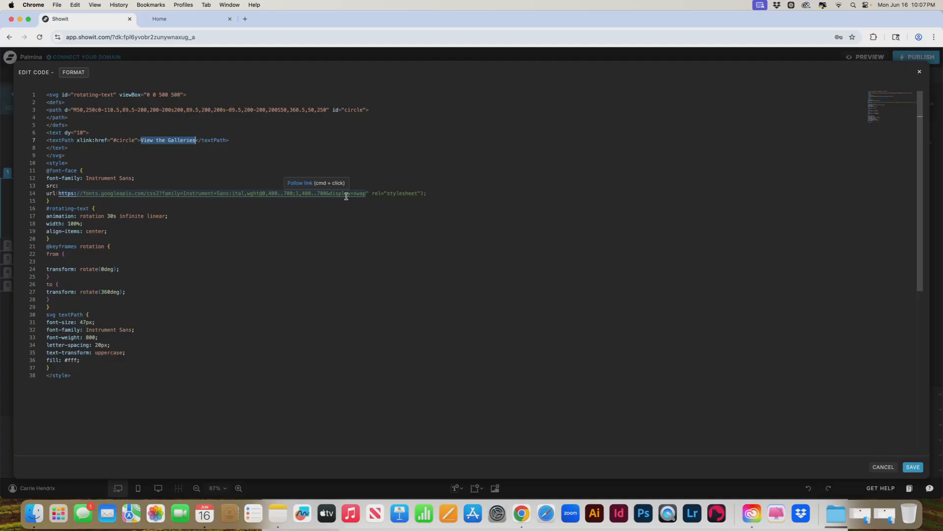
left_click(920, 73)
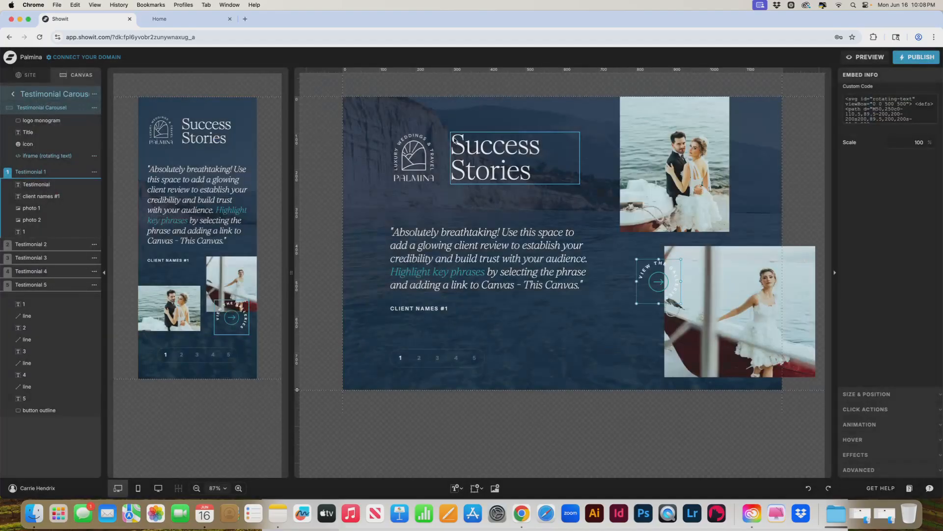
- Copy the link to Noah.woff from the Fonts folder of the site's media library and close the library
left_click(15, 95)
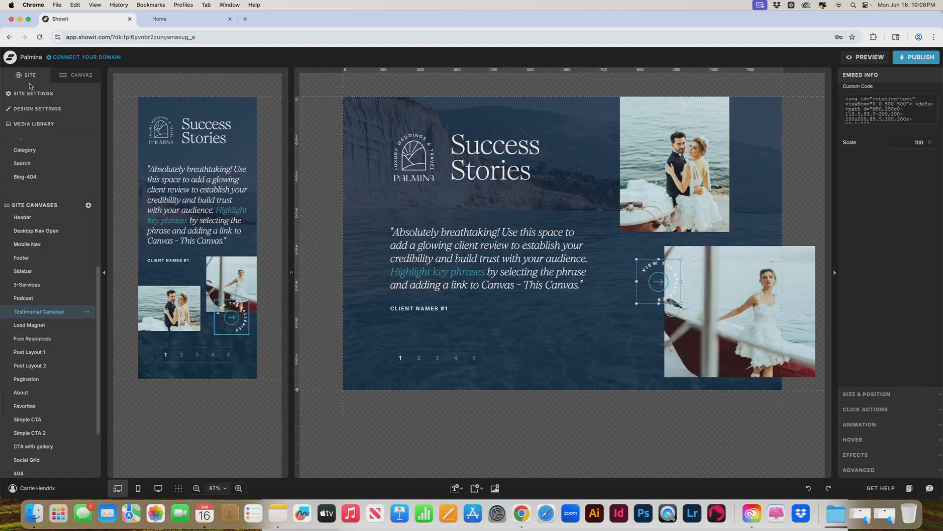
left_click(47, 125)
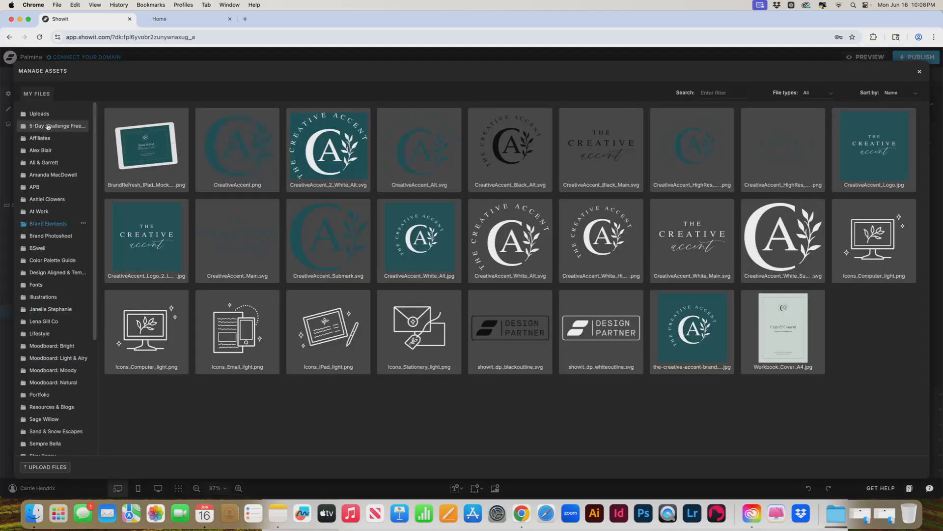
left_click(41, 285)
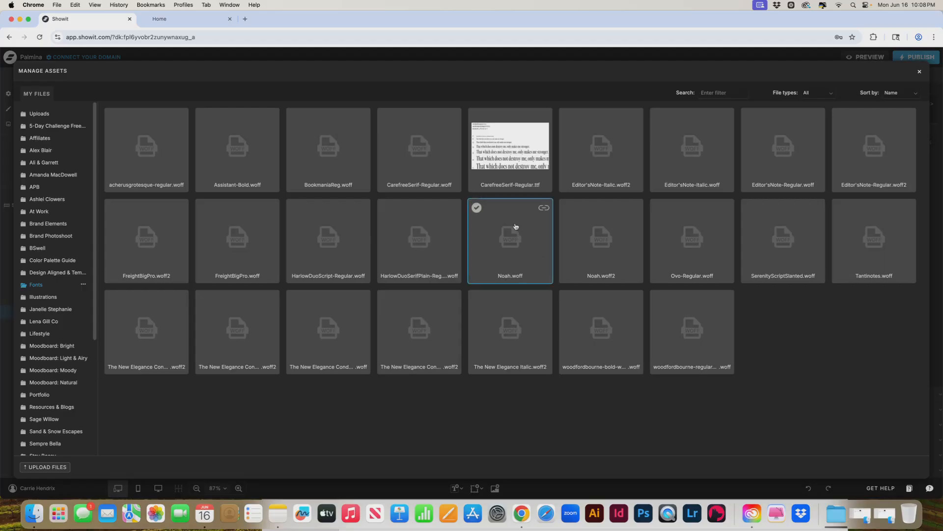
left_click(545, 209)
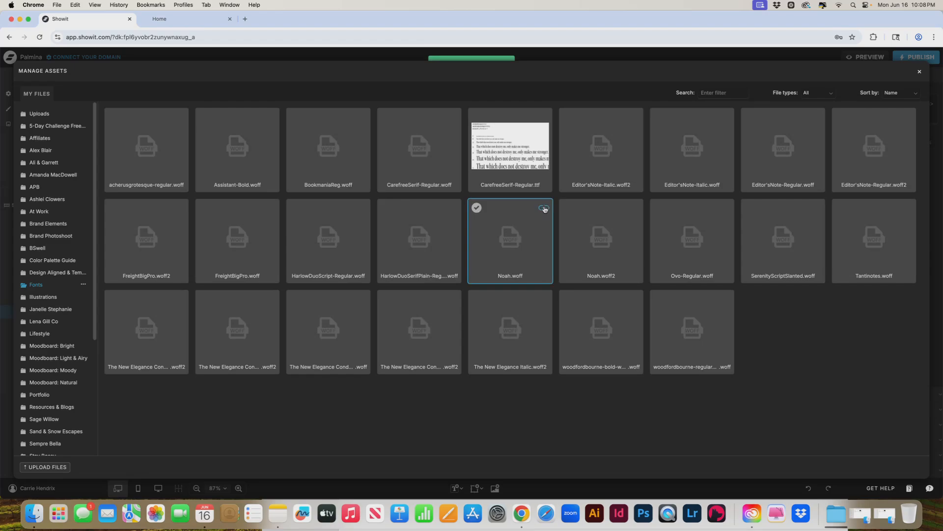
left_click(920, 73)
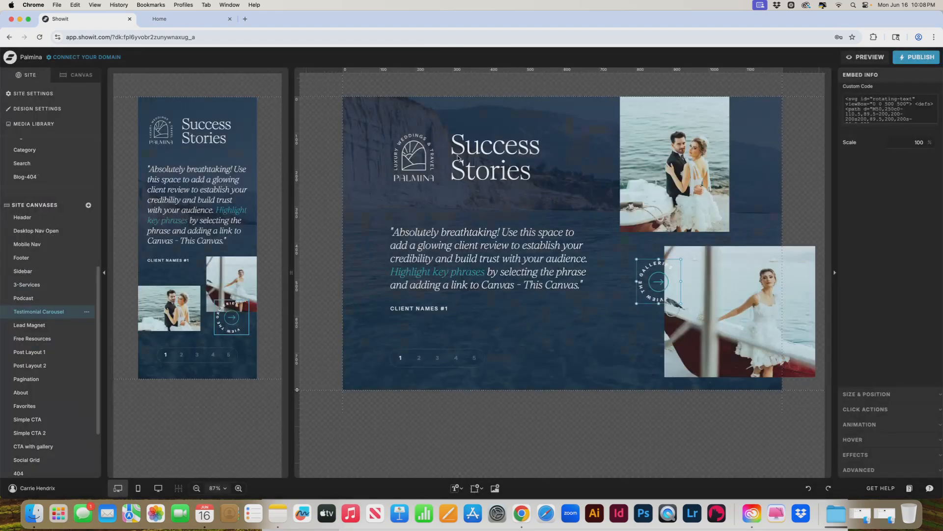
- Reopen the rotating text embed's code and highlight the font source URL and the text fill colour value
double_click(665, 264)
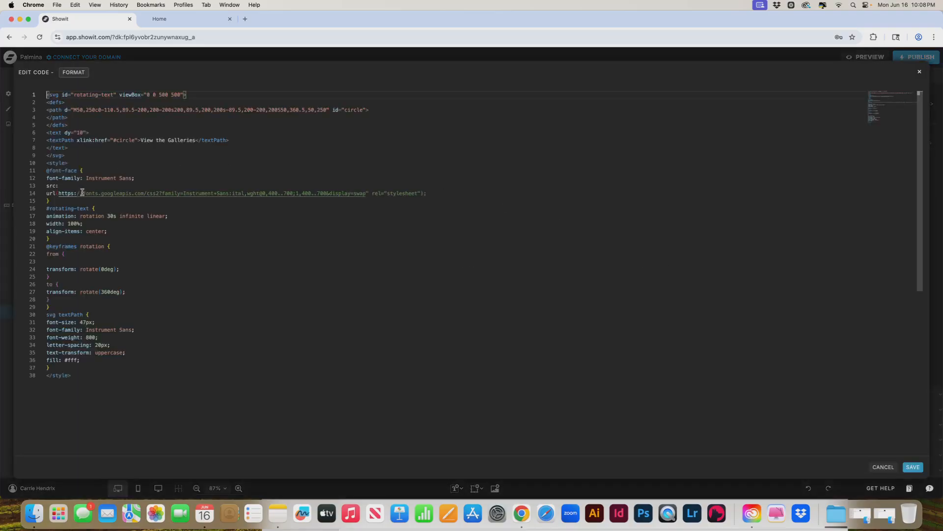
left_click_drag(58, 194, 425, 194)
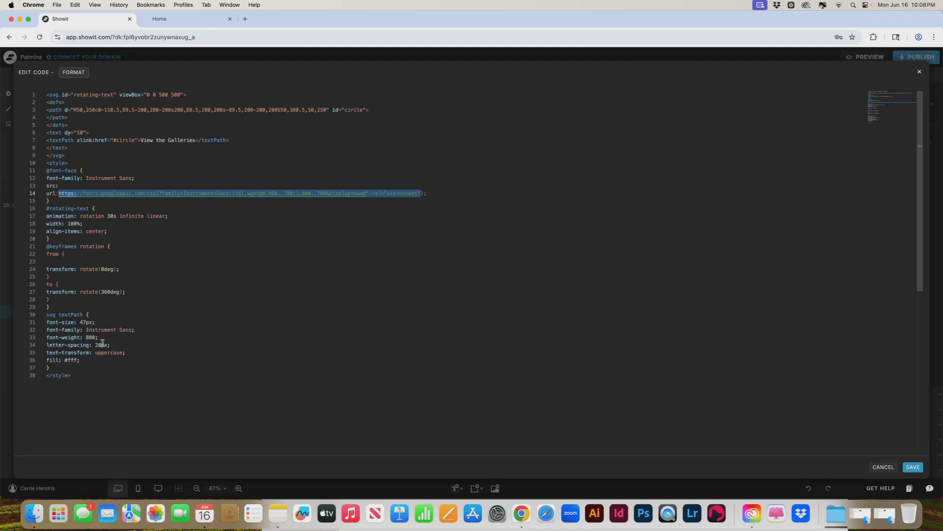
double_click(75, 361)
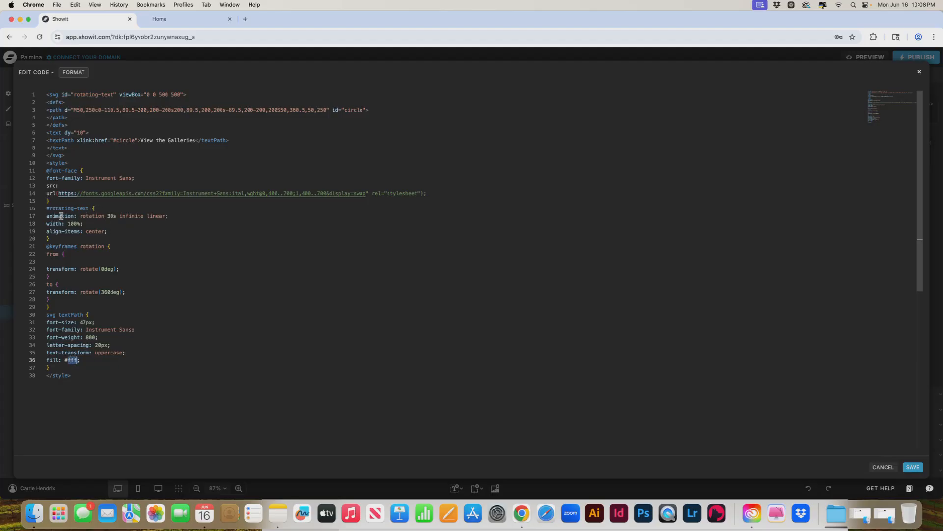
- Set the rotating text's animation duration to 70s in the embed code and save it
left_click(111, 217)
key("BackSpace")
type("7")
left_click(913, 467)
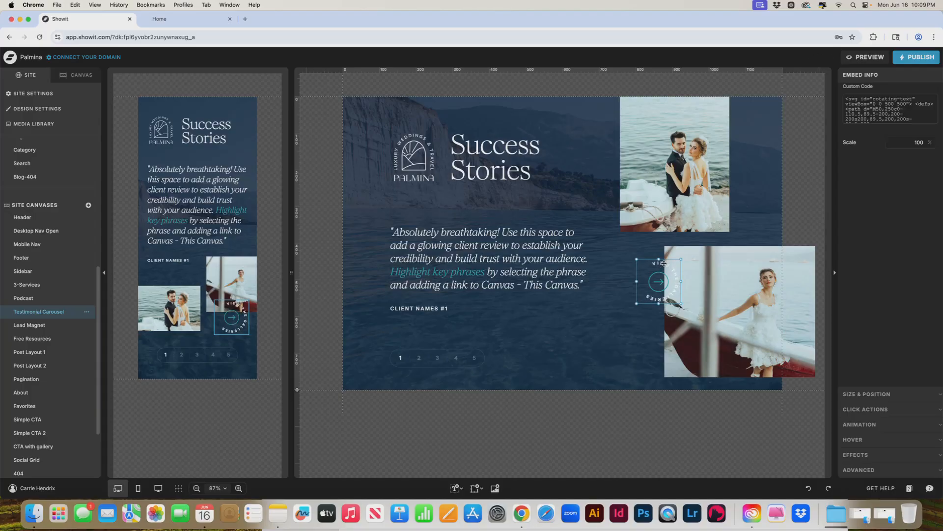
- Change the rotating text's animation duration to 10s in the embed code and save the change
double_click(663, 263)
left_click(111, 214)
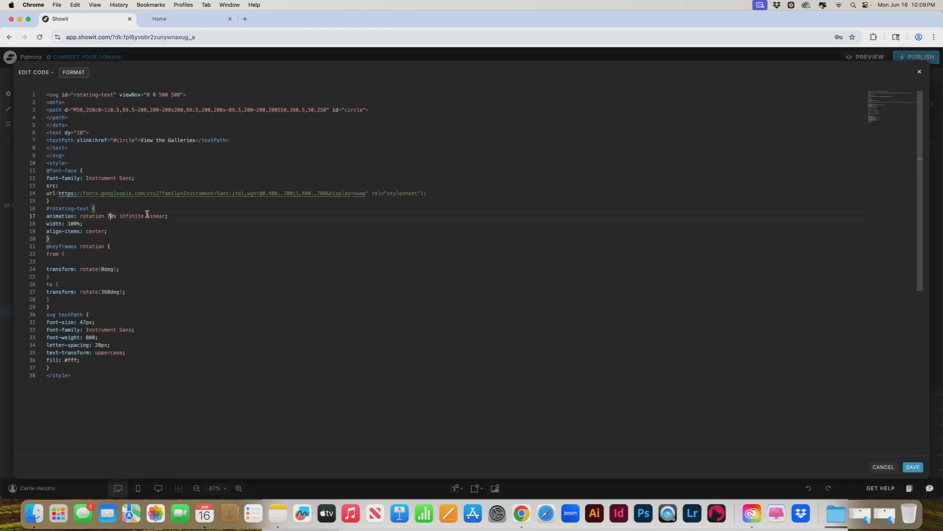
key("BackSpace")
type("1")
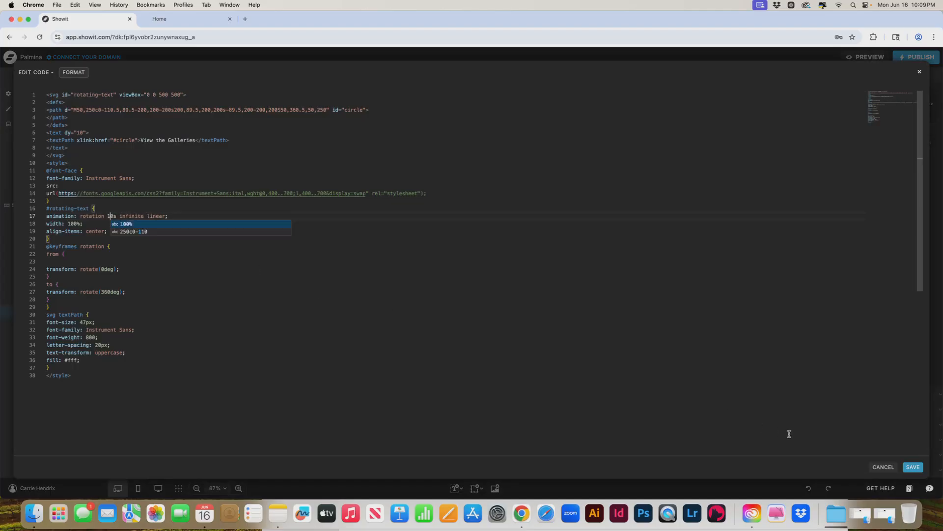
left_click(916, 467)
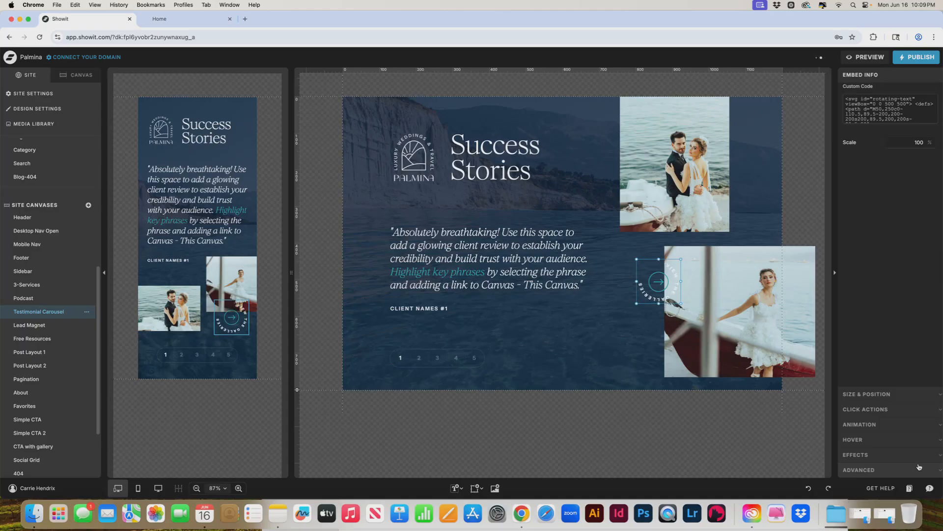
- Set the rotation duration in the rotating text embed's code back to 30s and save the code
double_click(671, 264)
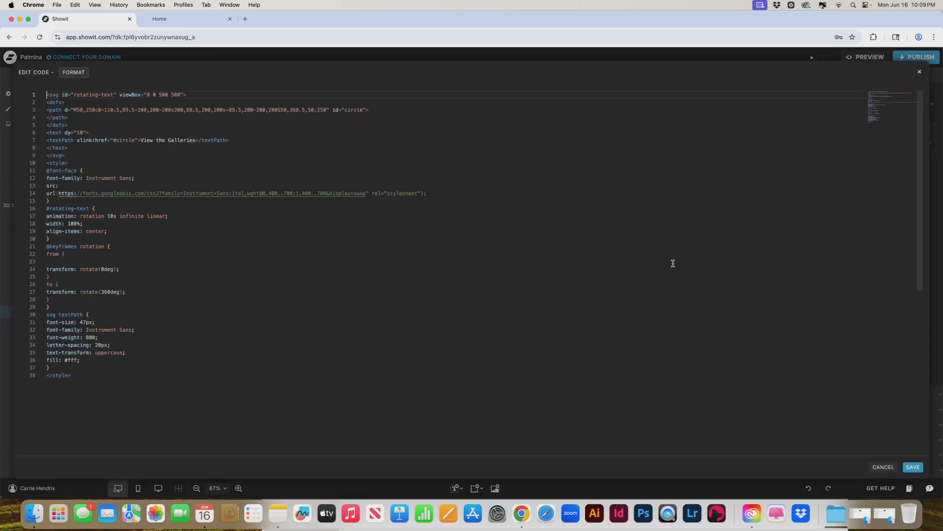
left_click(111, 214)
key("BackSpace")
type("3")
left_click(918, 469)
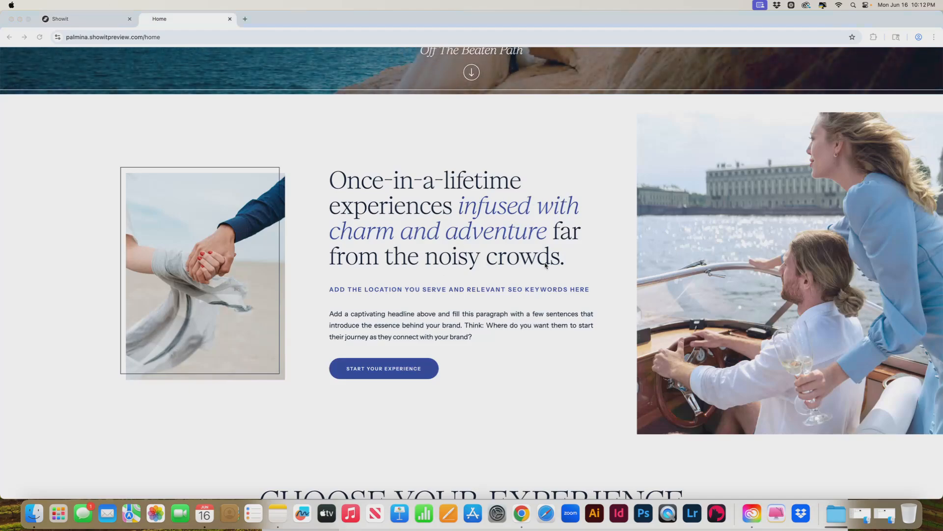
- Look over the Home page in the site preview, from the intro headline to the Success Stories section's rotating text
scroll(546, 265, "down", 5)
scroll(545, 266, "down", 9)
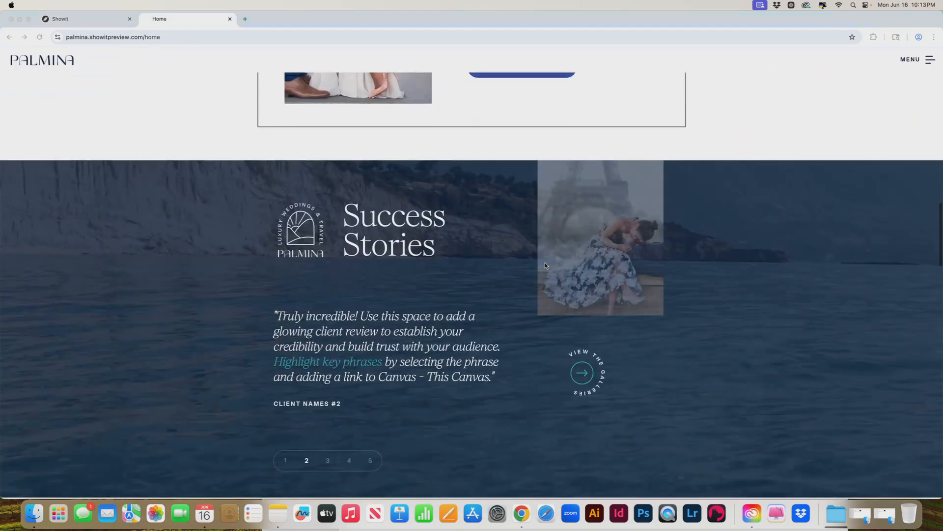